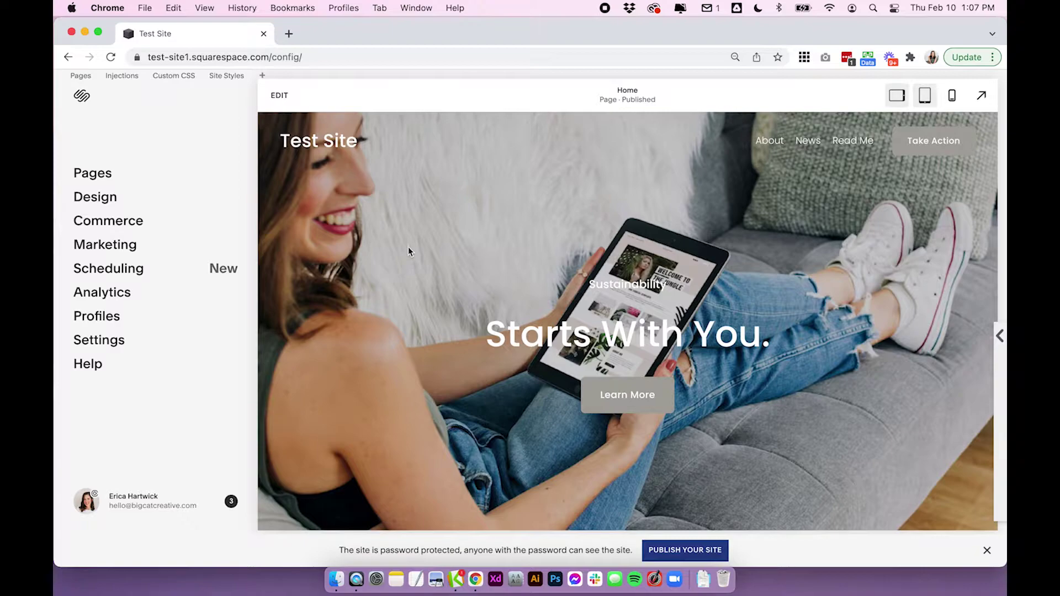
- Turn on Fixed position in the Test Site's site header settings
left_click(287, 99)
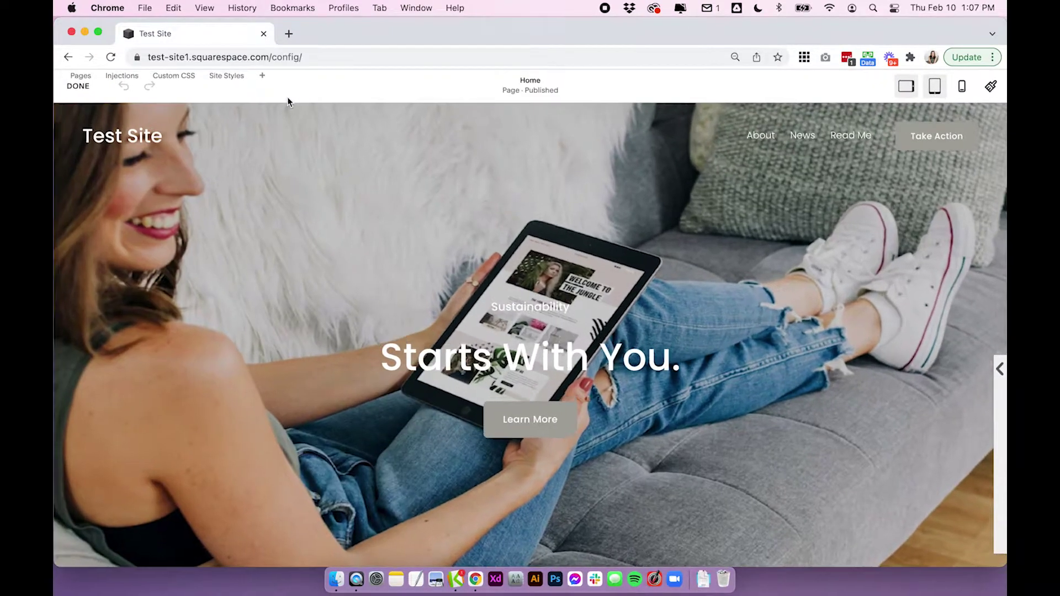
mouse_move(568, 134)
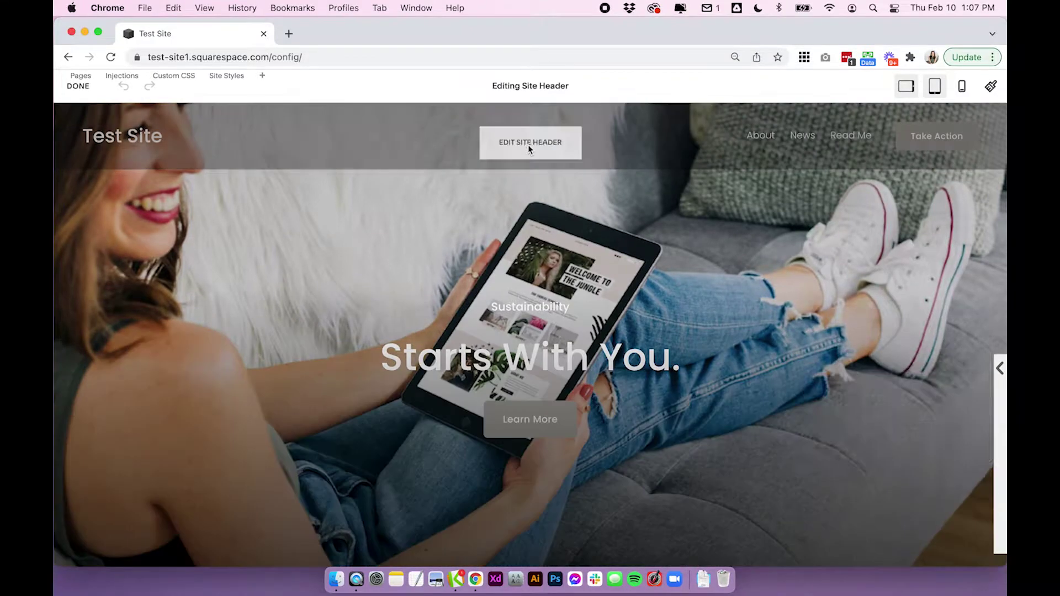
left_click(528, 145)
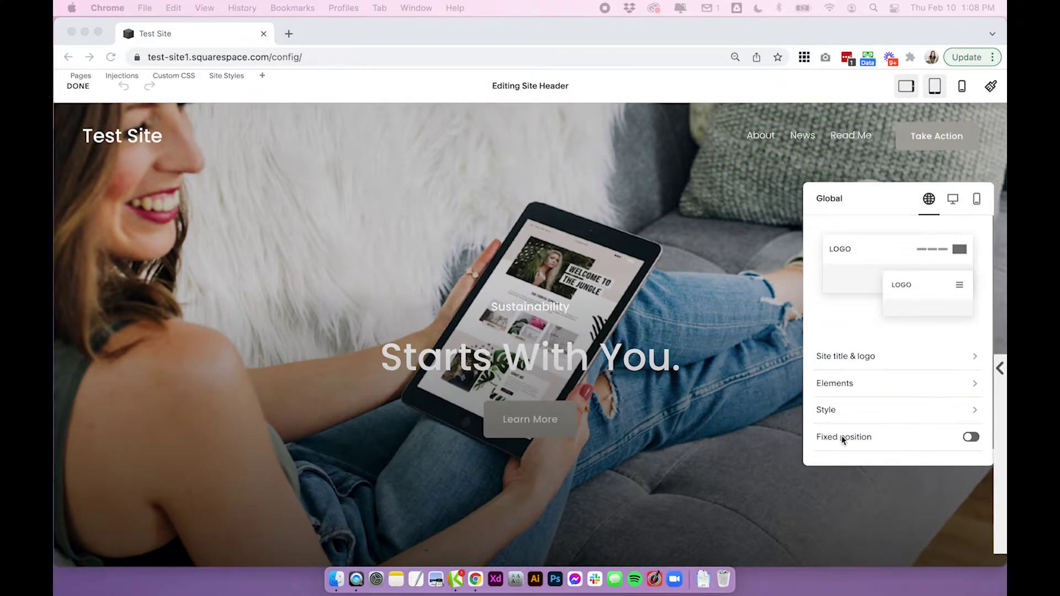
left_click(971, 440)
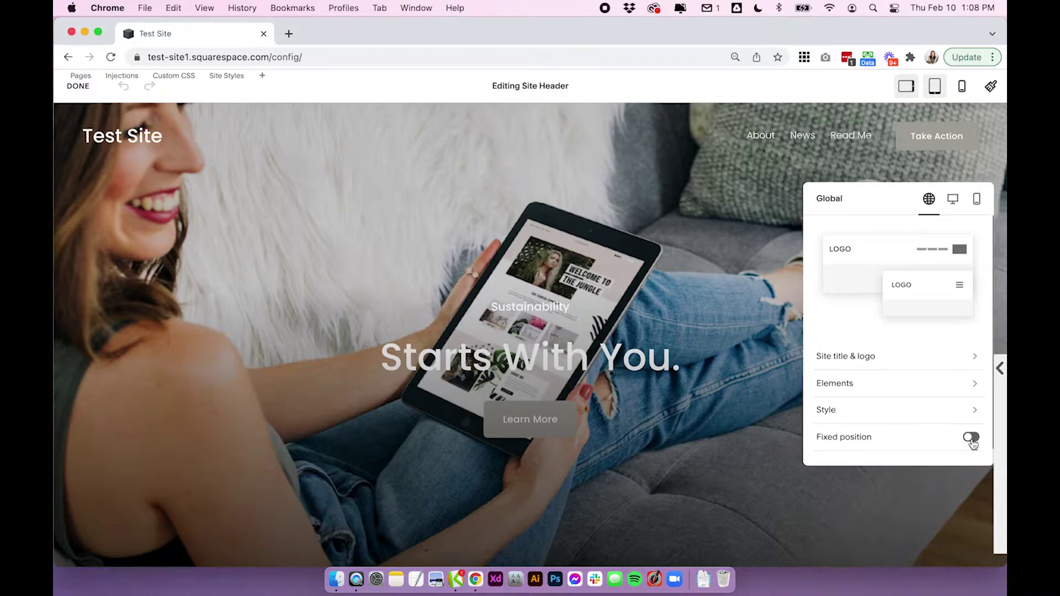
left_click(972, 440)
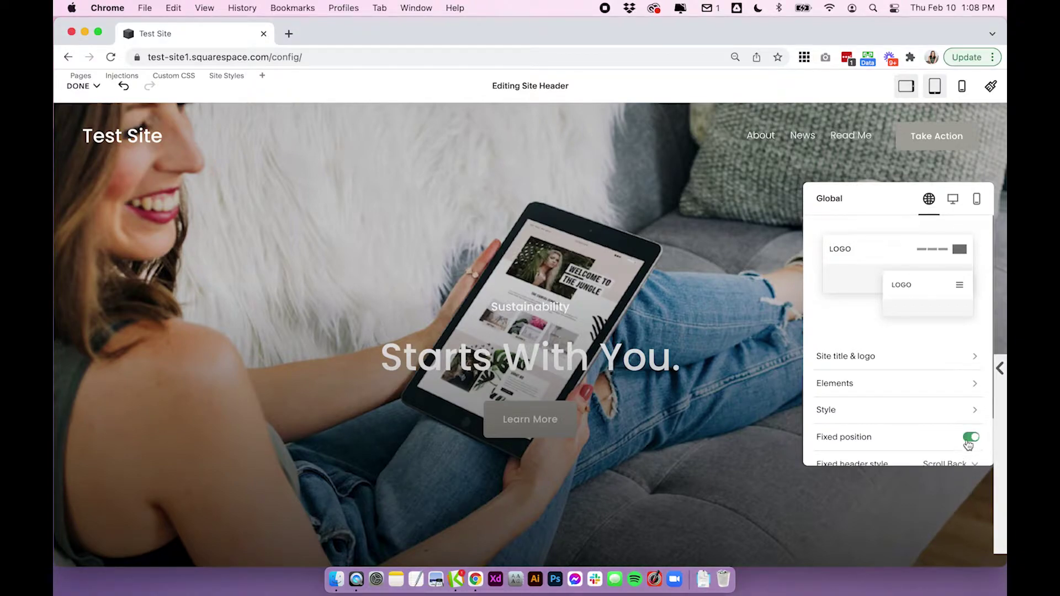
- Try the Basic and Scroll Back fixed header styles
scroll(969, 444, "down", 2)
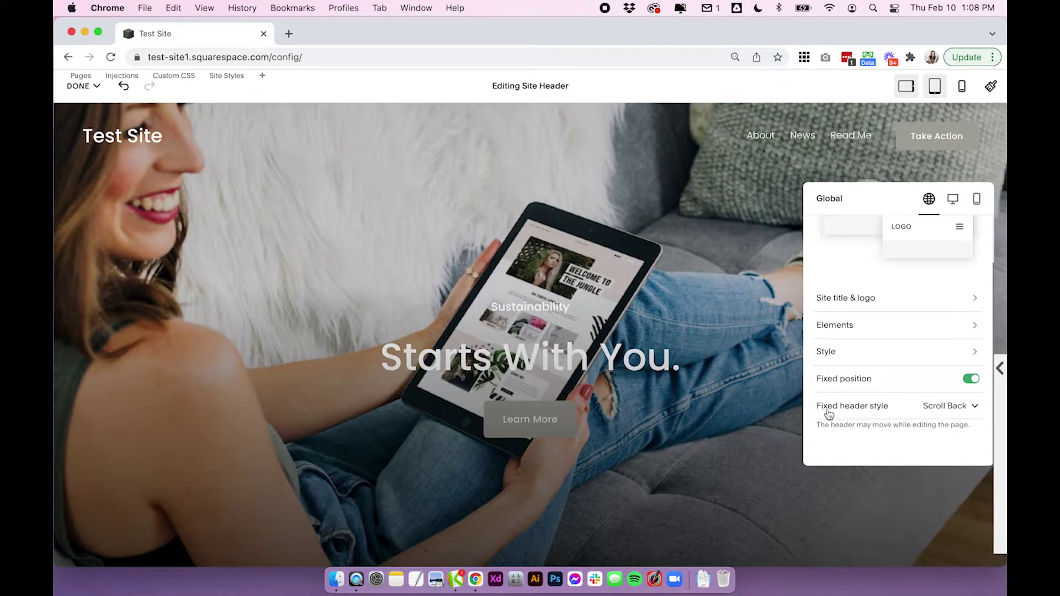
left_click(959, 412)
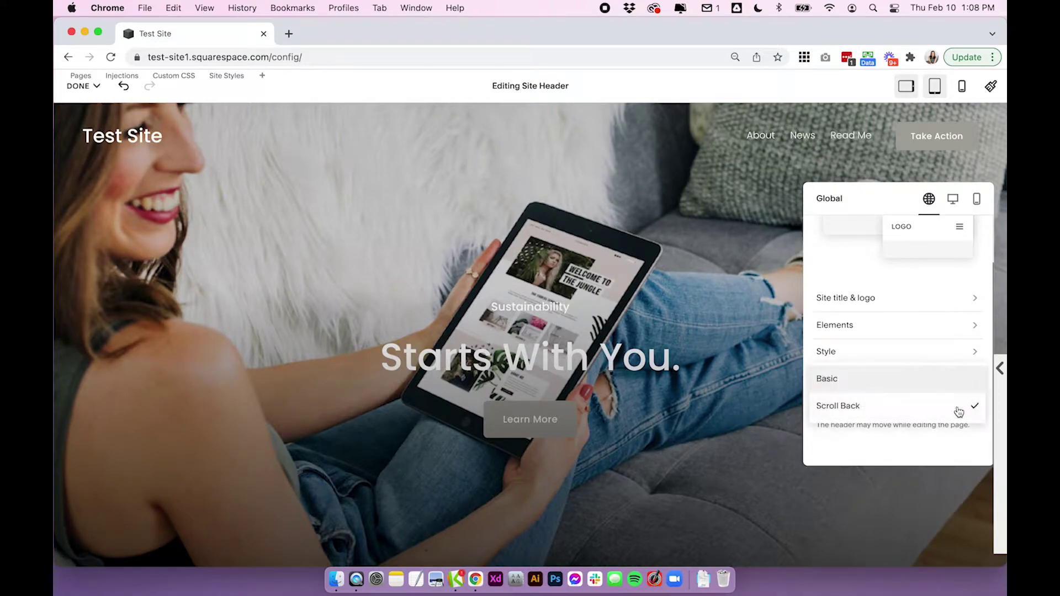
left_click(847, 392)
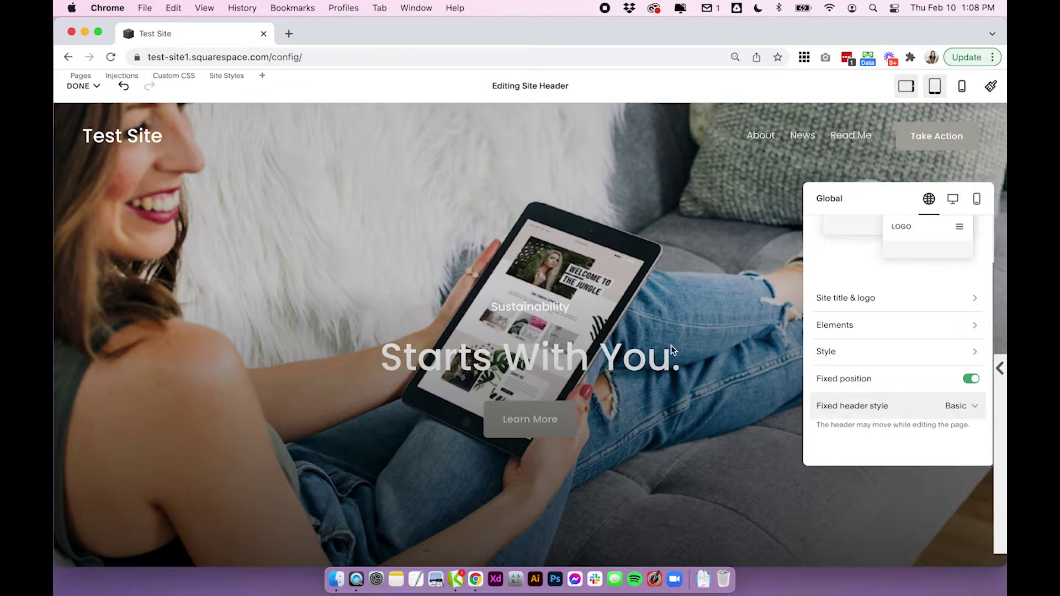
left_click(868, 407)
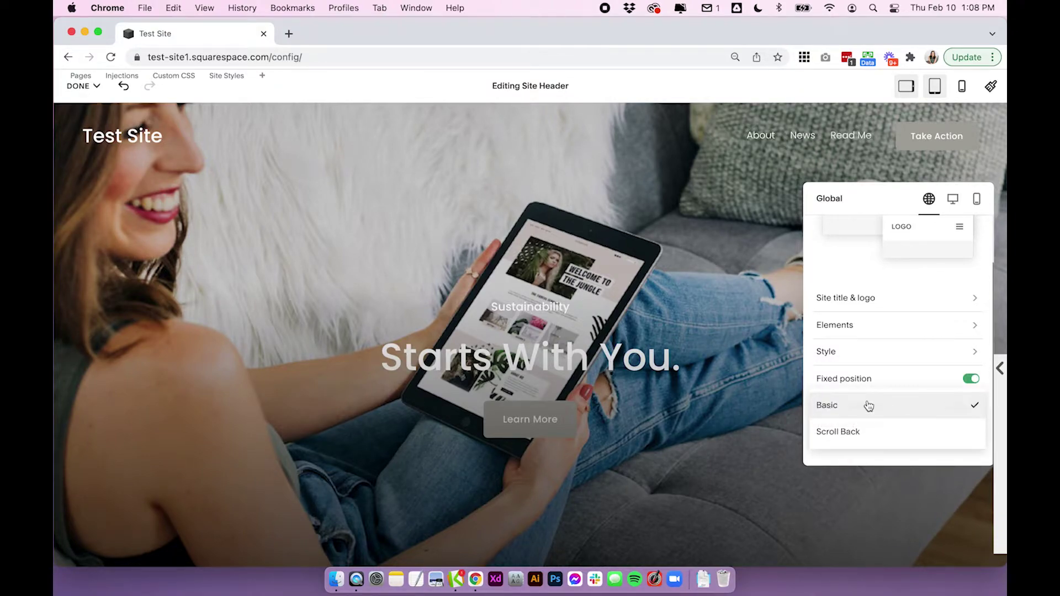
left_click(854, 431)
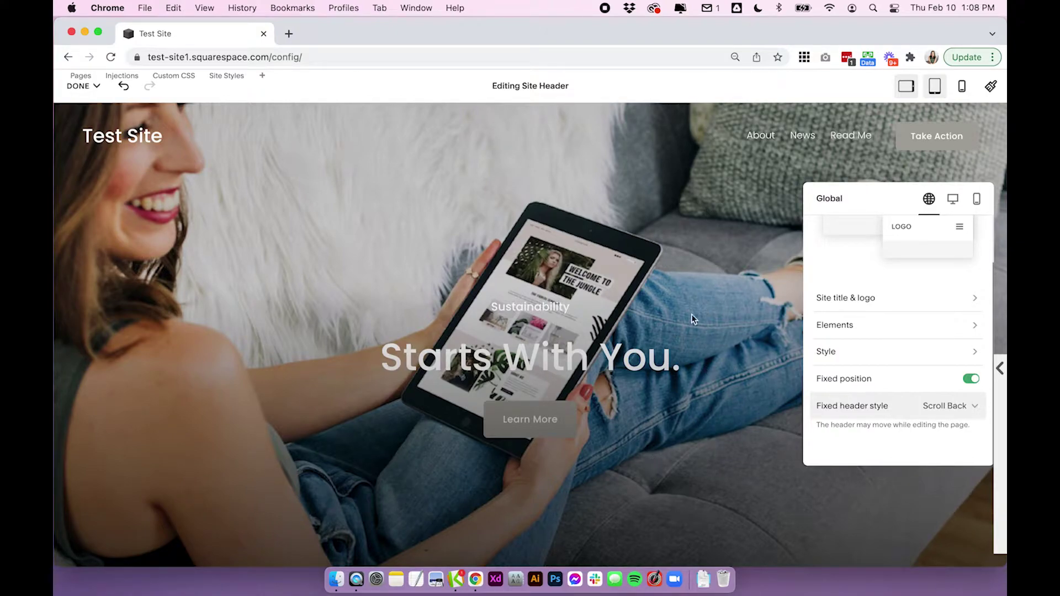
left_click(911, 410)
- Set the fixed header style to Basic, leave the editor and scroll to preview it
left_click(886, 385)
left_click(554, 256)
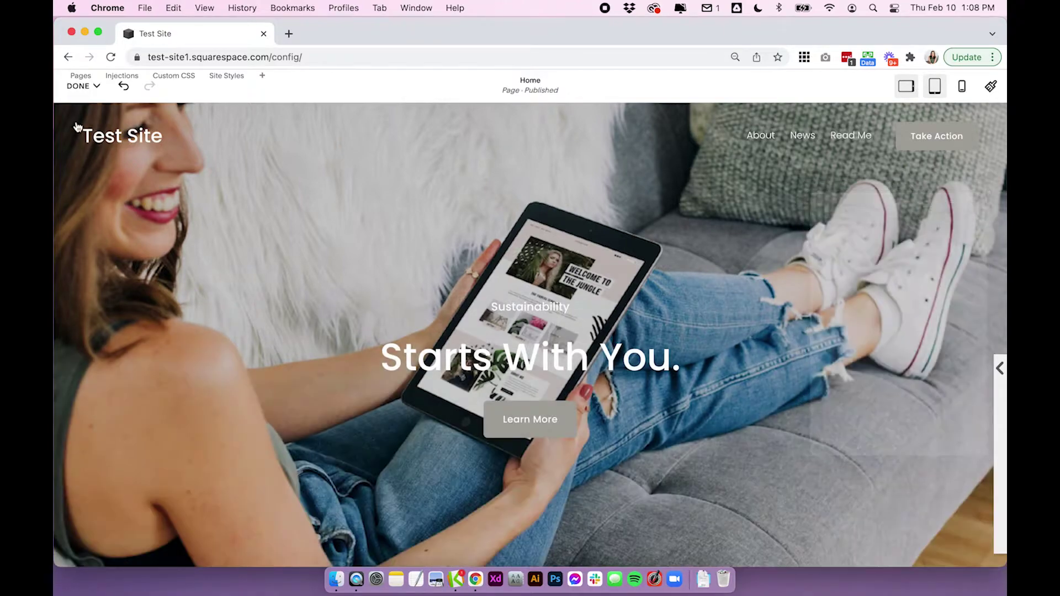
key("Escape")
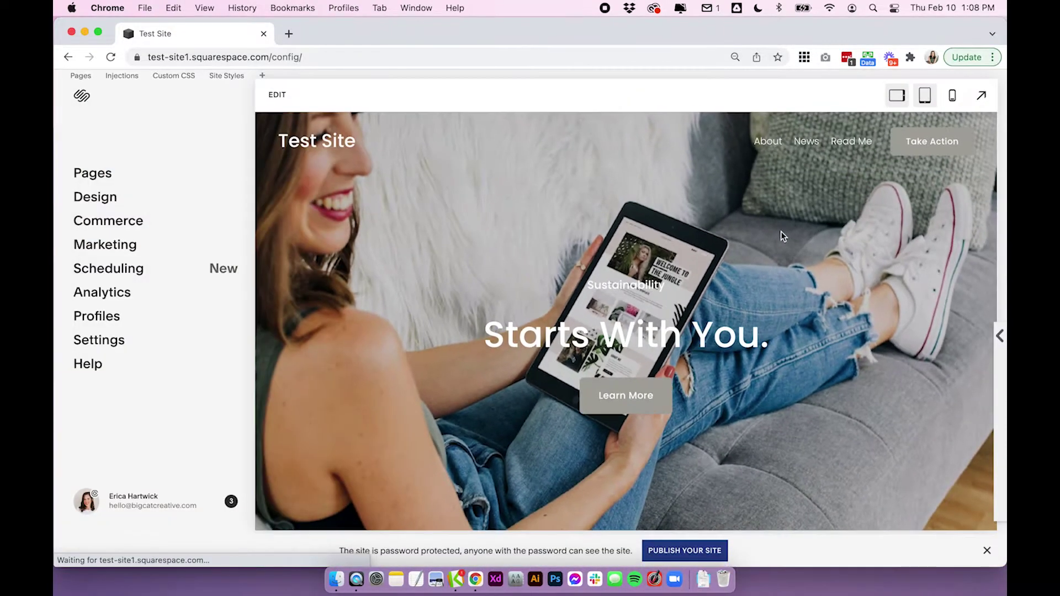
scroll(780, 230, "down", 2)
scroll(781, 236, "down", 5)
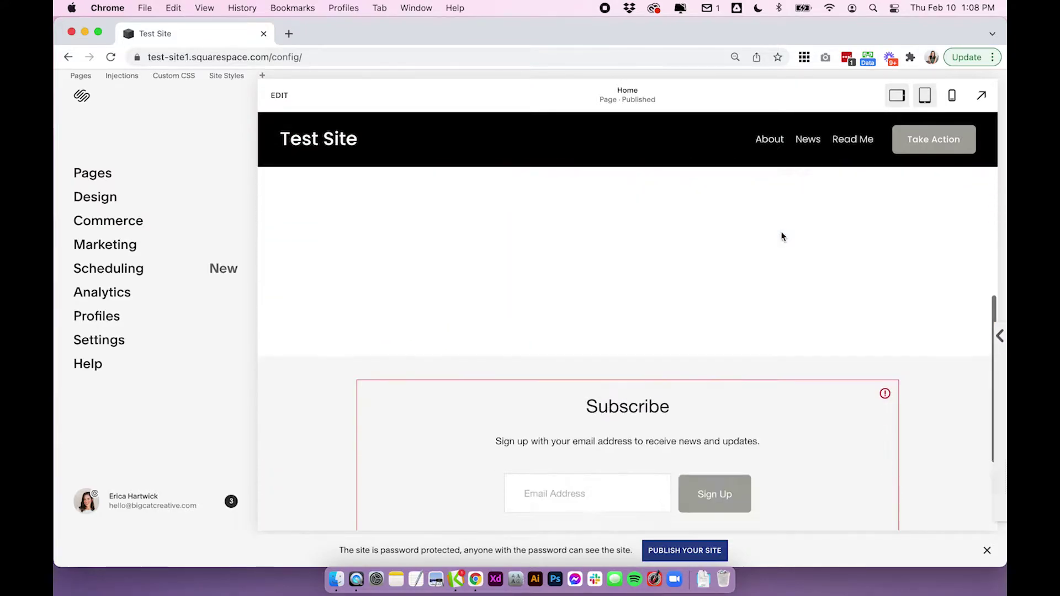
scroll(781, 236, "up", 10)
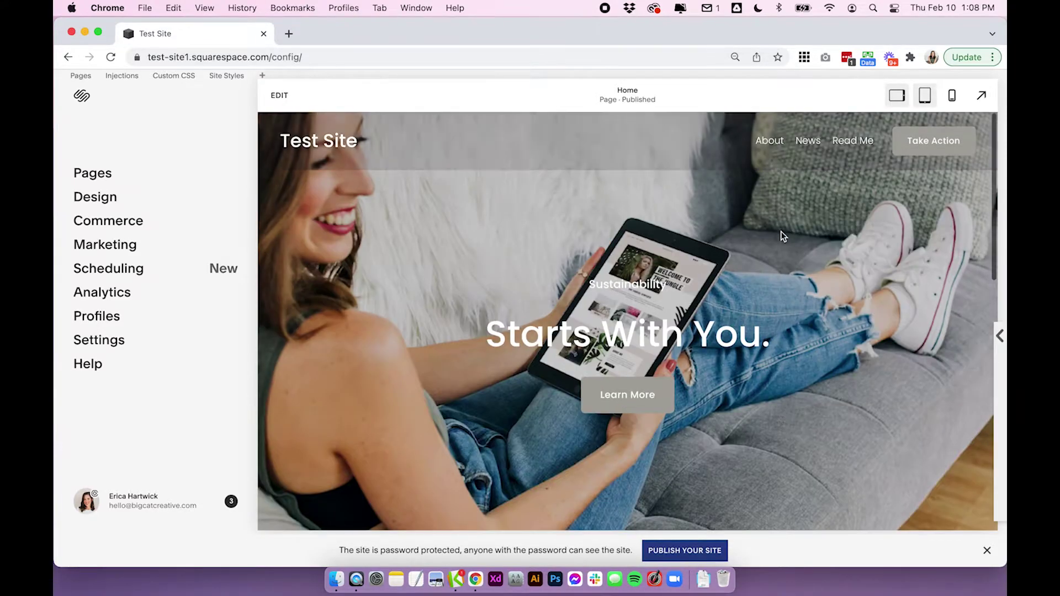
- Reopen the site header settings and change the fixed header style to Scroll Back
left_click(279, 94)
left_click(532, 142)
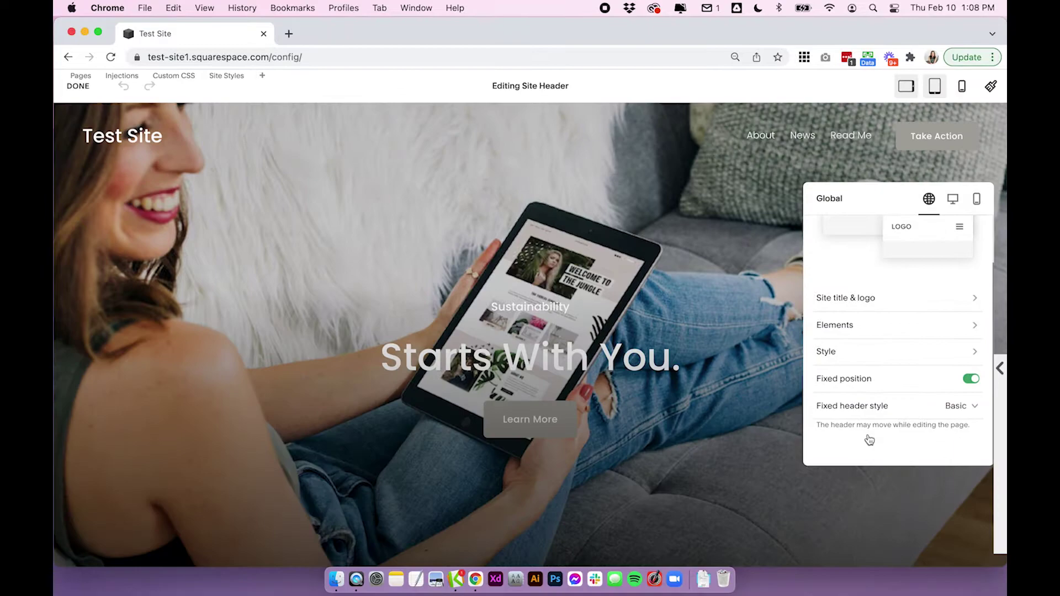
left_click(864, 406)
left_click(854, 412)
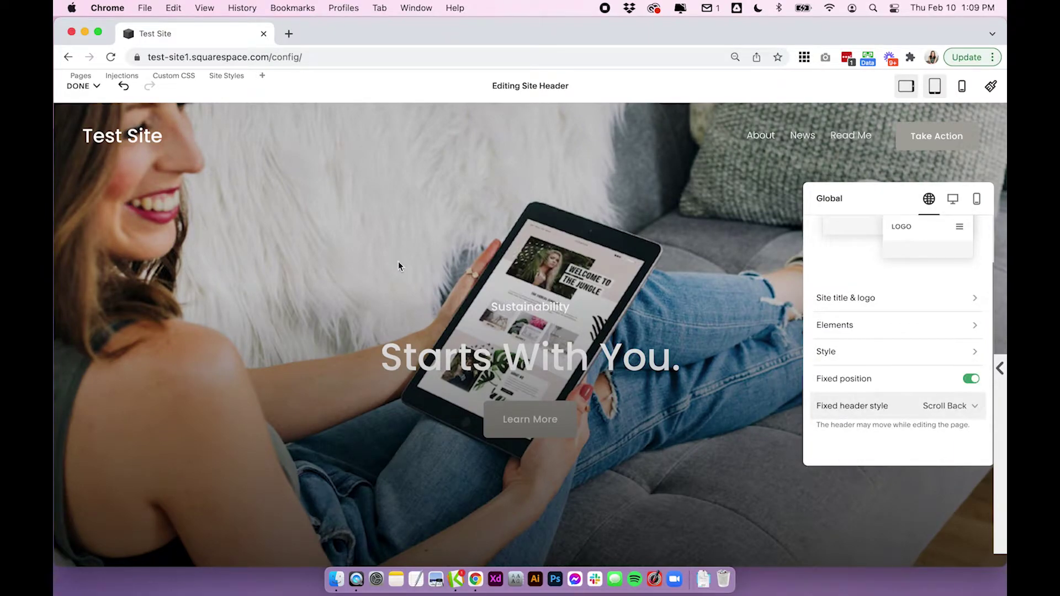
- Save the page changes and scroll the home page preview
left_click(72, 84)
left_click(84, 110)
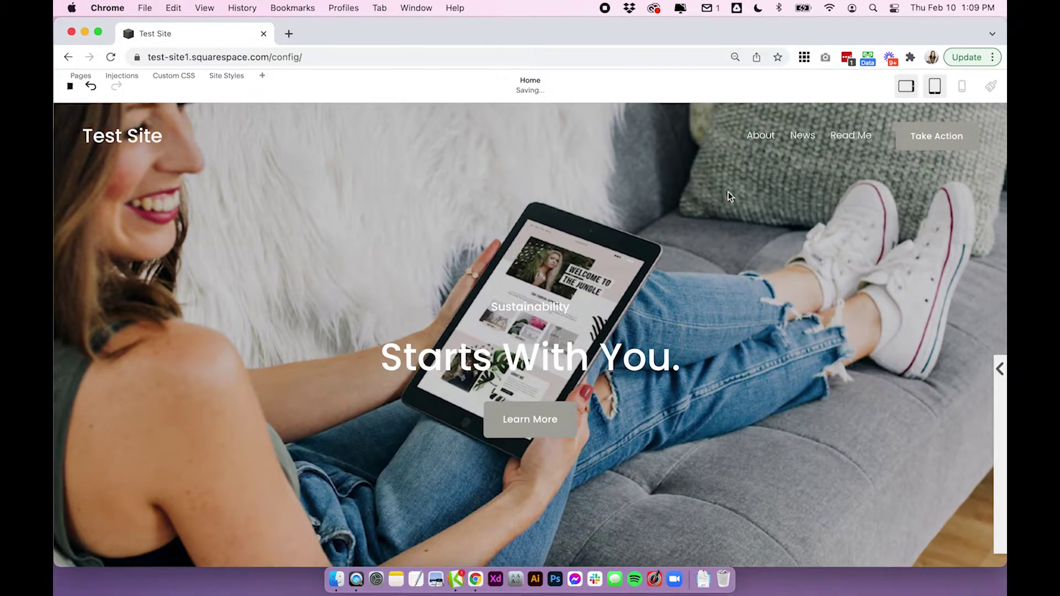
scroll(729, 199, "down", 10)
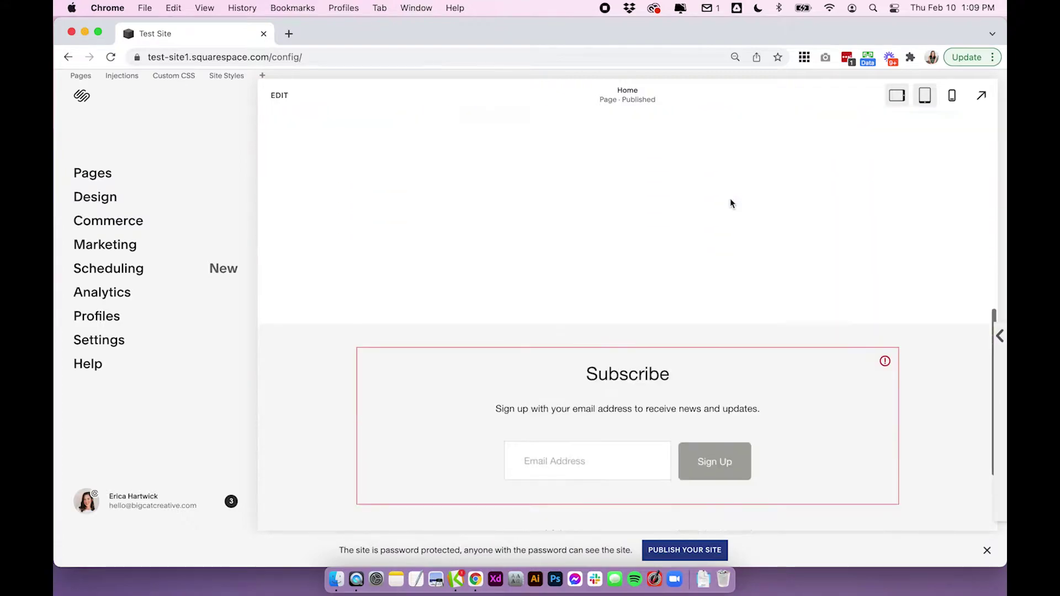
scroll(730, 201, "up", 10)
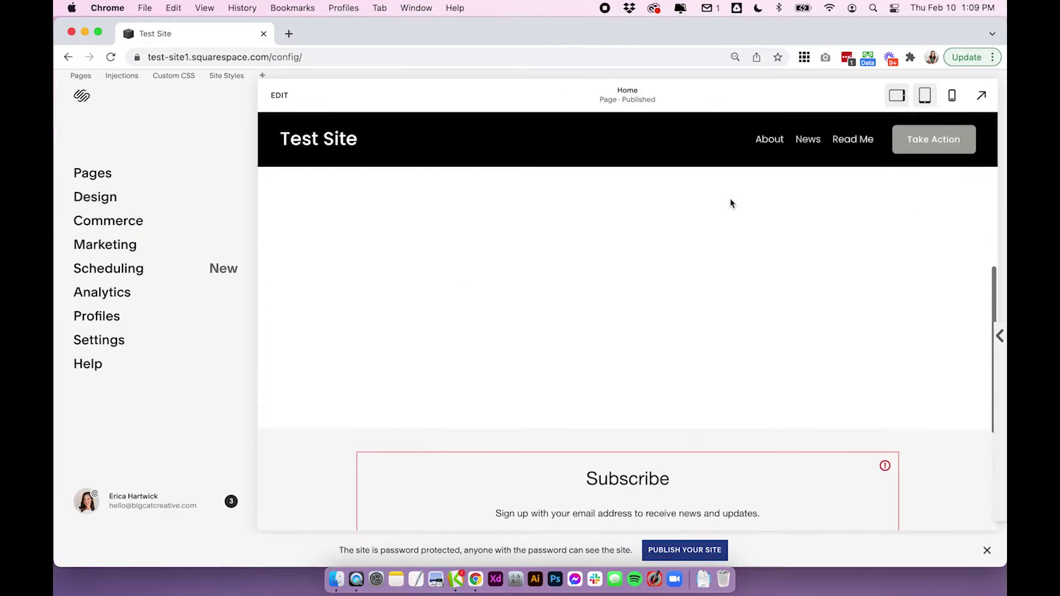
scroll(730, 202, "up", 3)
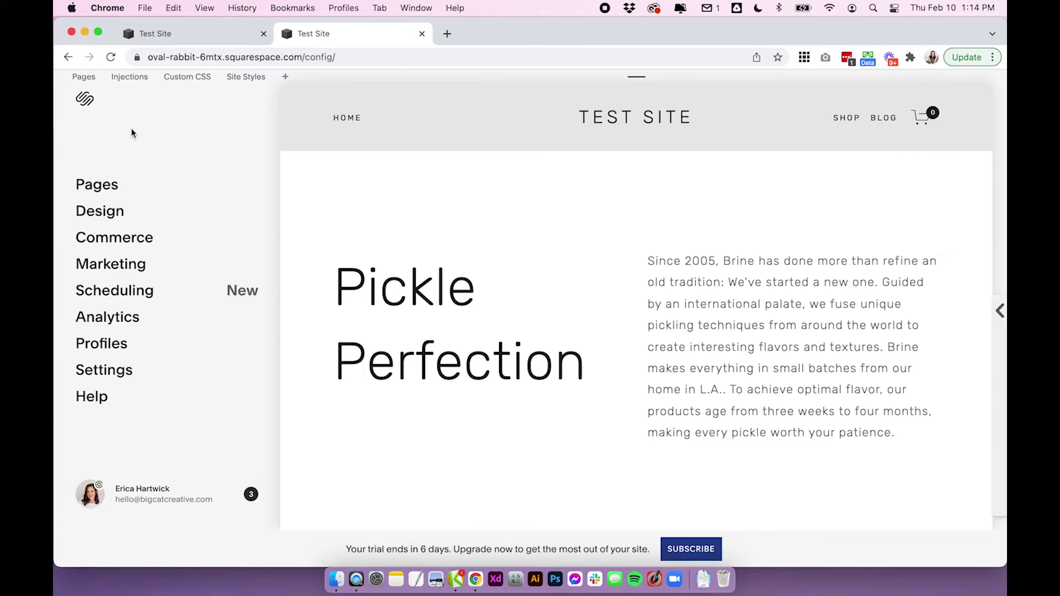
- Paste a .Header rule (position: fixed !important, z-index 1000, width 100%) into Design > Custom CSS
scroll(589, 128, "down", 3)
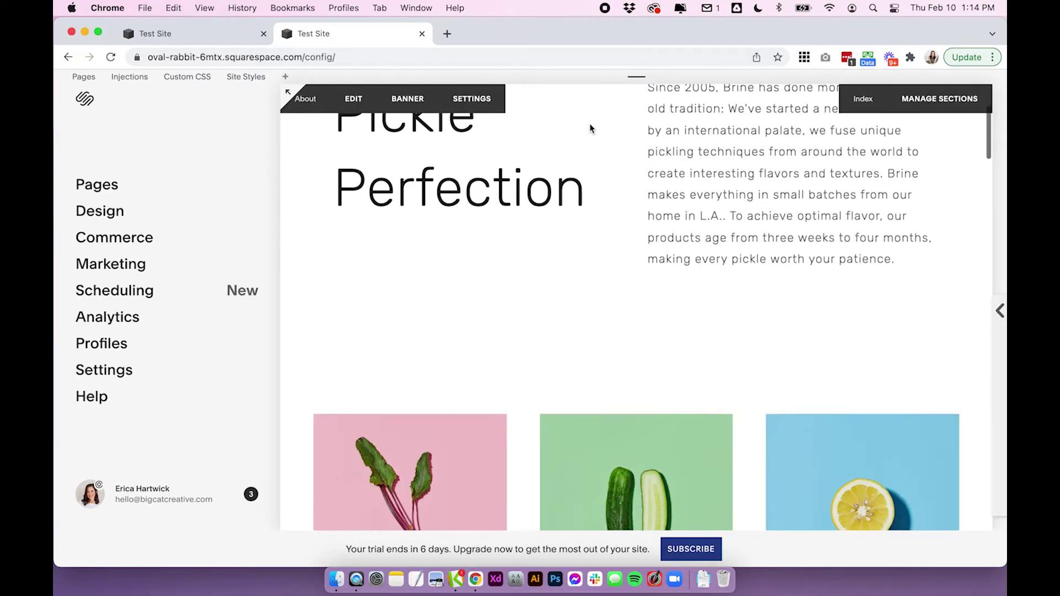
scroll(589, 127, "up", 3)
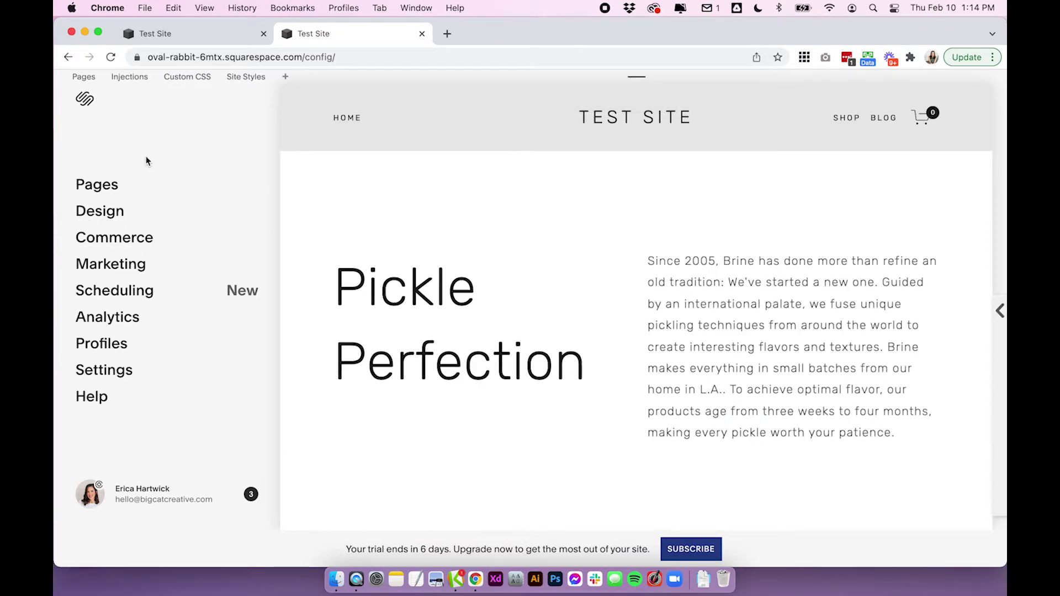
left_click(101, 212)
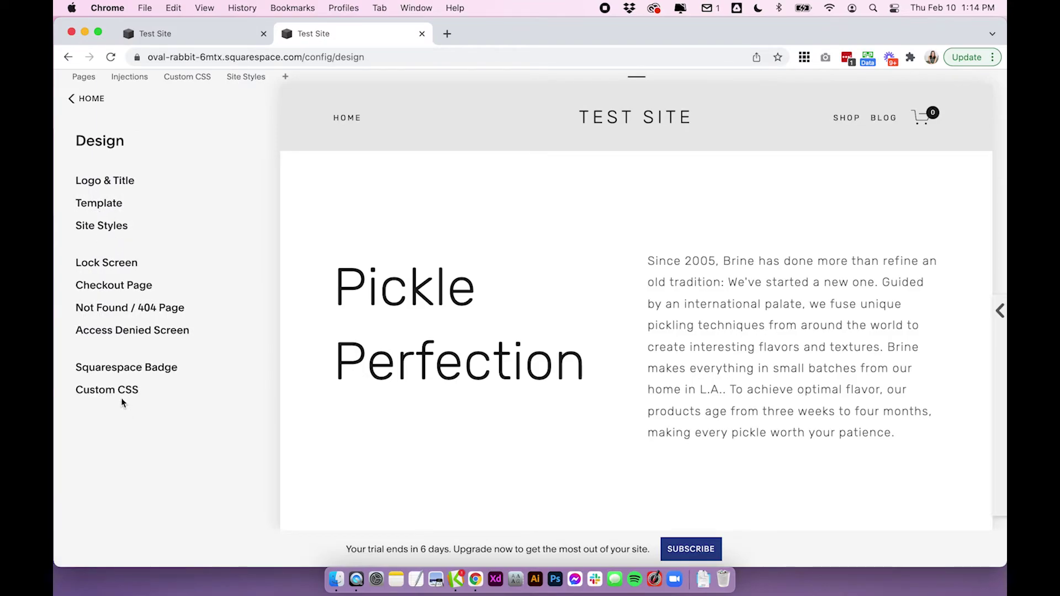
left_click(122, 390)
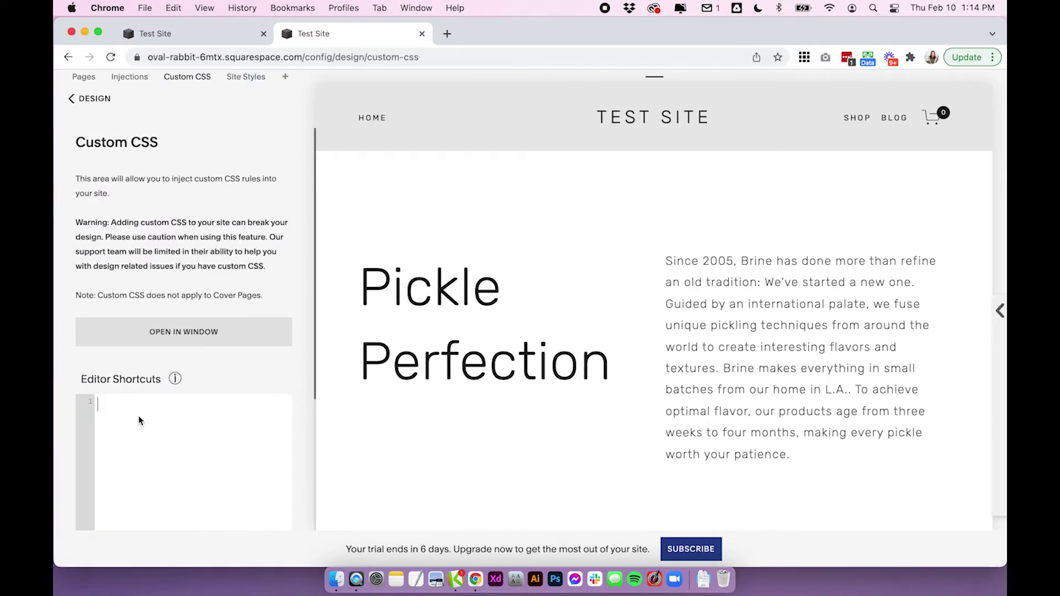
type(".Header {   position: fixed !important;   z-index: 1000;   width: 100%; }")
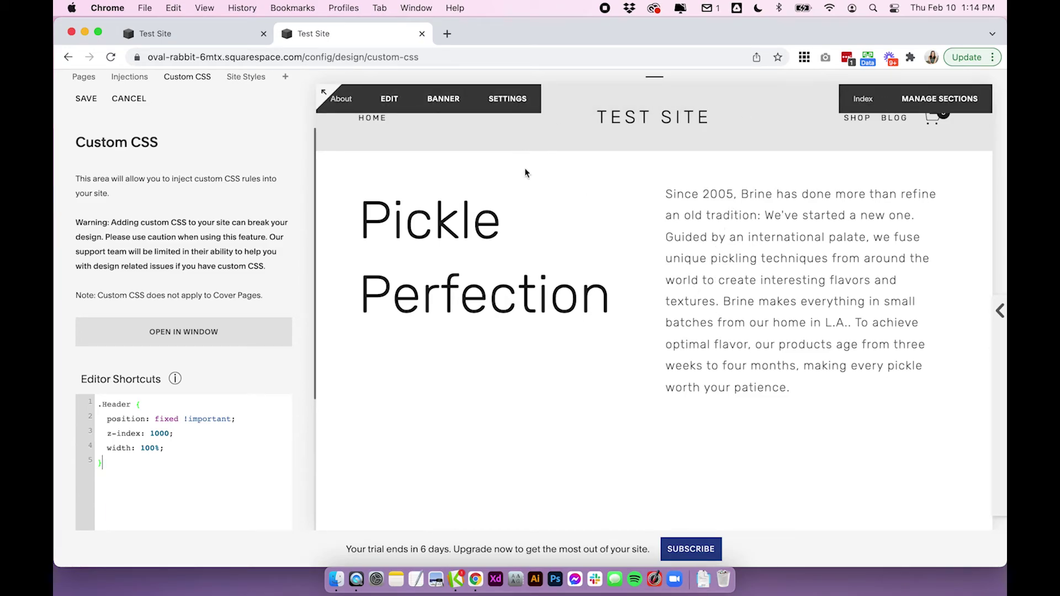
scroll(538, 265, "down", 2)
scroll(504, 215, "up", 2)
scroll(642, 252, "down", 15)
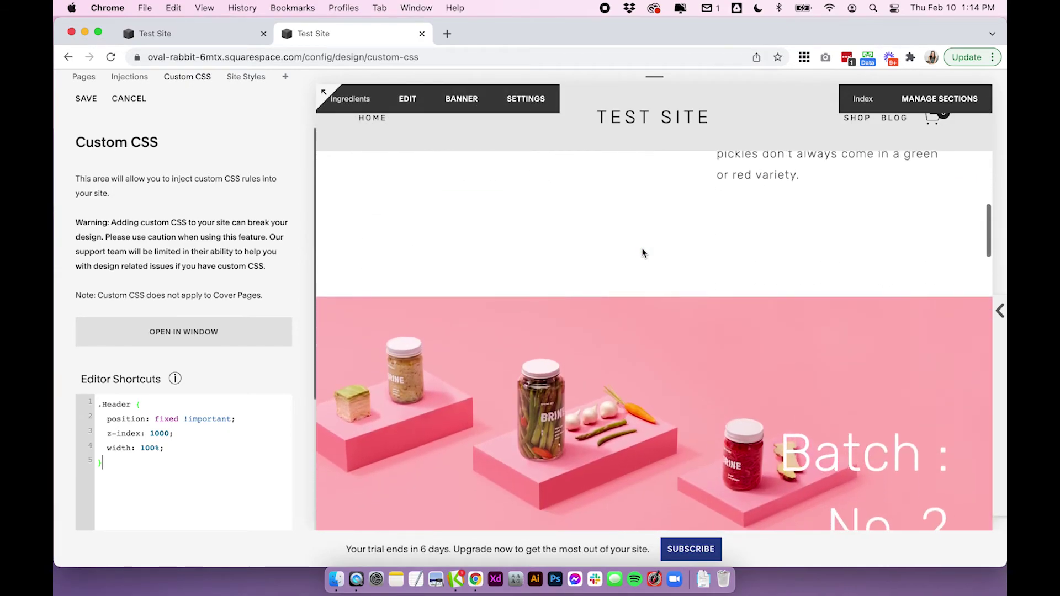